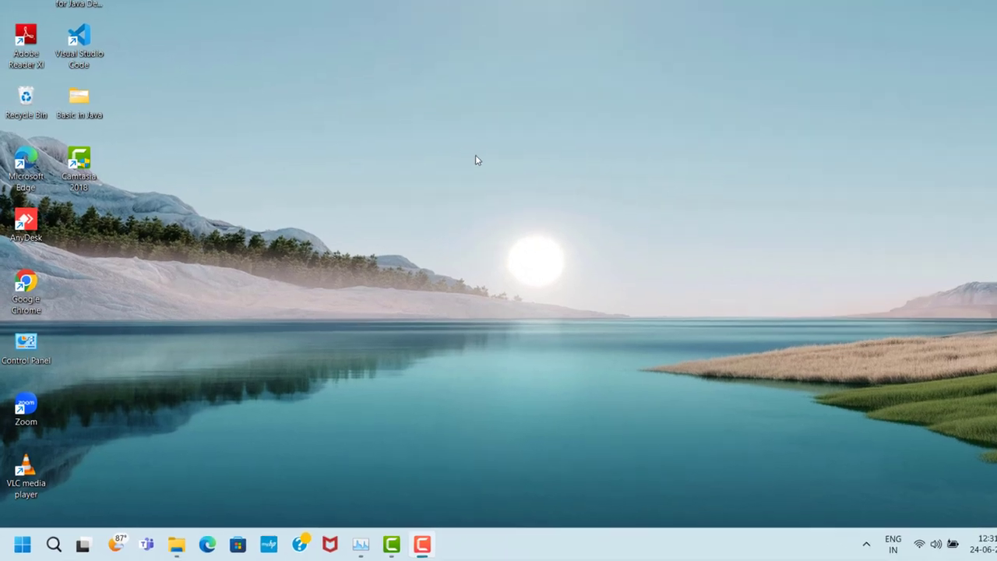
# Open the roaming application data folder by running %appdata%.
pyautogui.press('super+r')
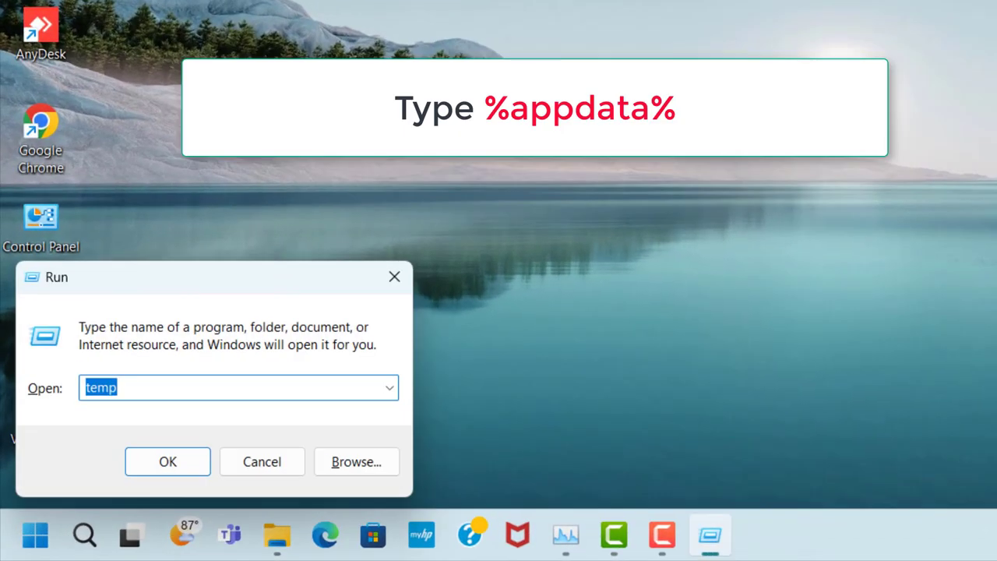
pyautogui.write('%app')
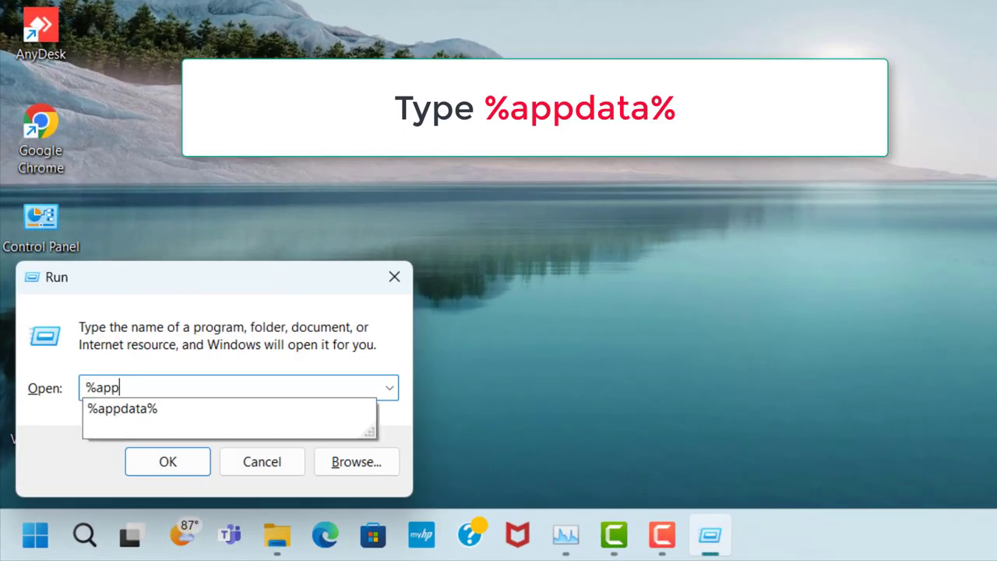
pyautogui.write('data%')
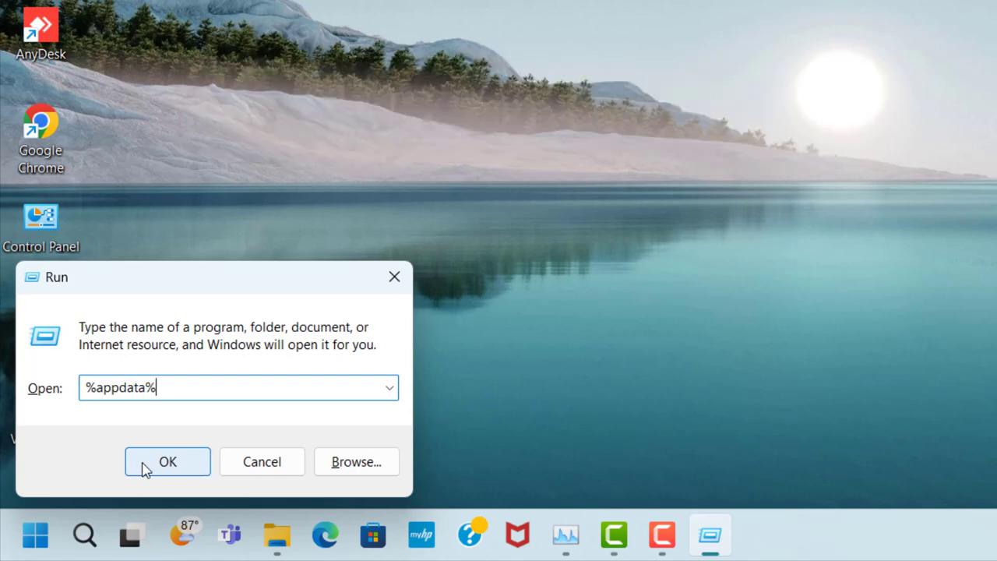
pyautogui.click(199, 467)
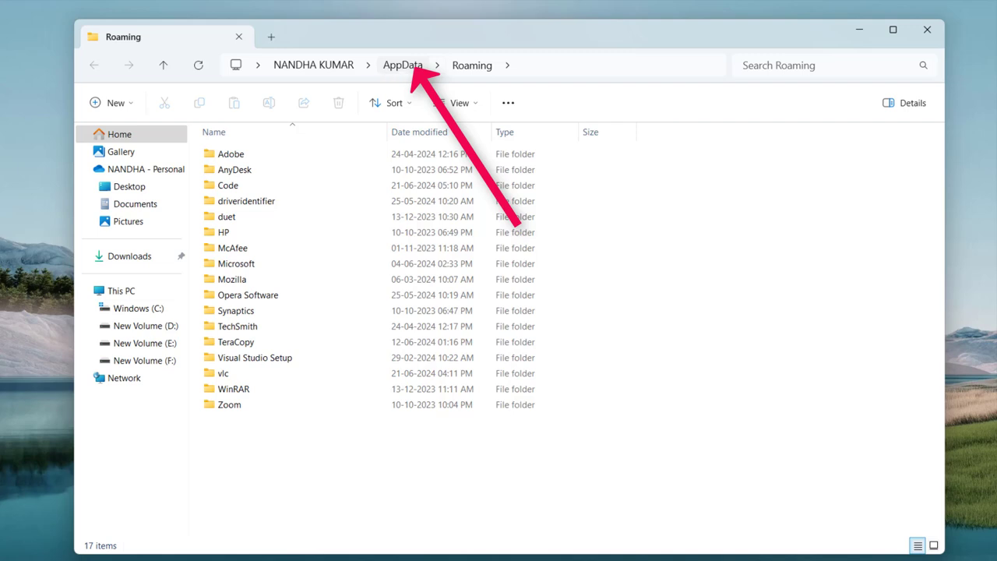
# Go up to the AppData folder and open the Temp folder inside Local.
pyautogui.click(403, 65)
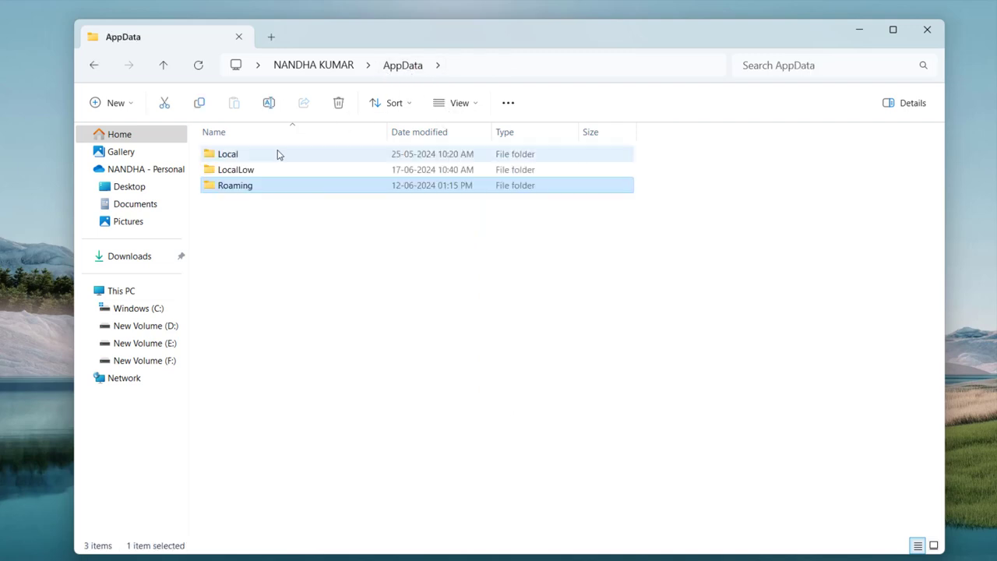
pyautogui.click(253, 156)
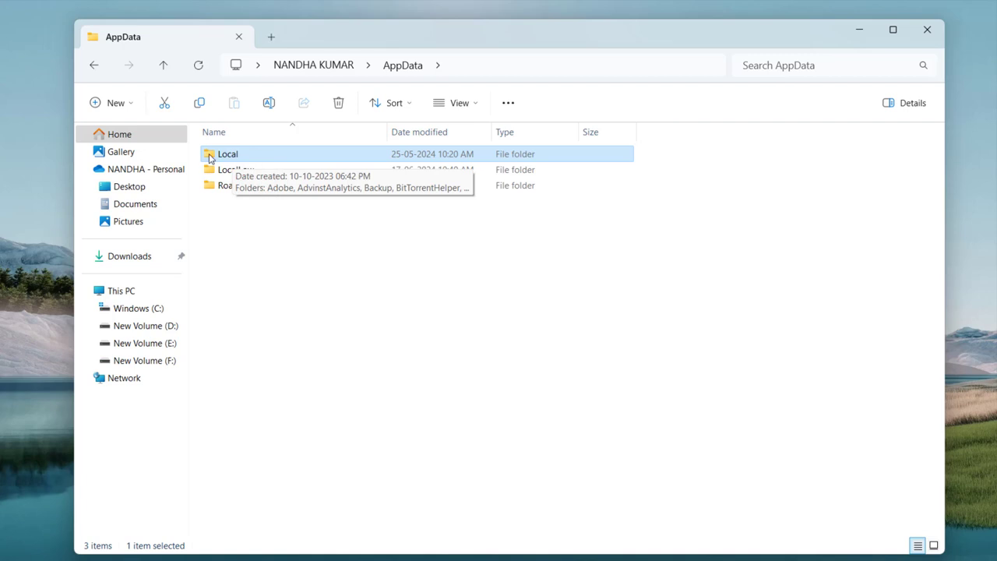
pyautogui.doubleClick(254, 156)
pyautogui.scroll(-2, 277, 249)
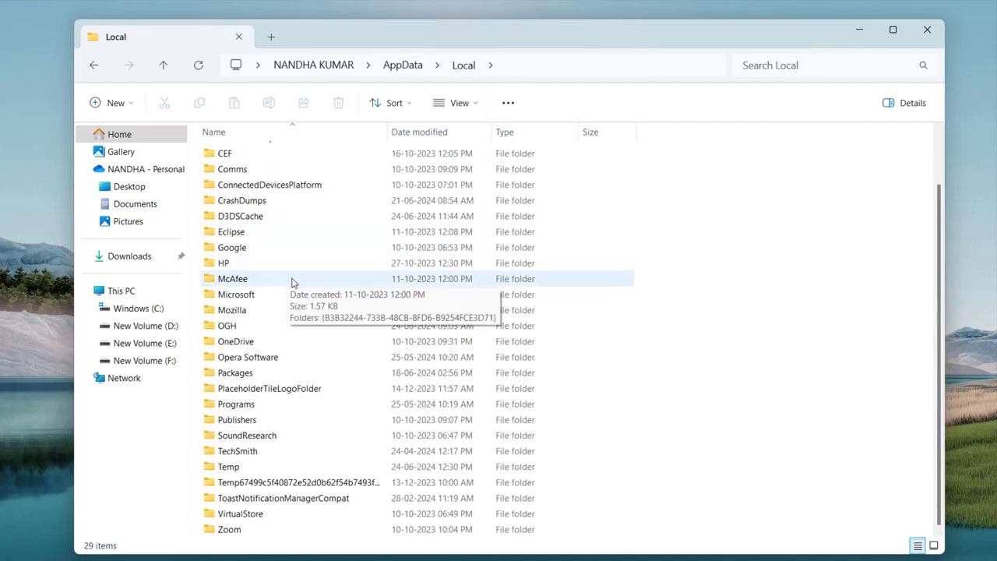
pyautogui.click(234, 468)
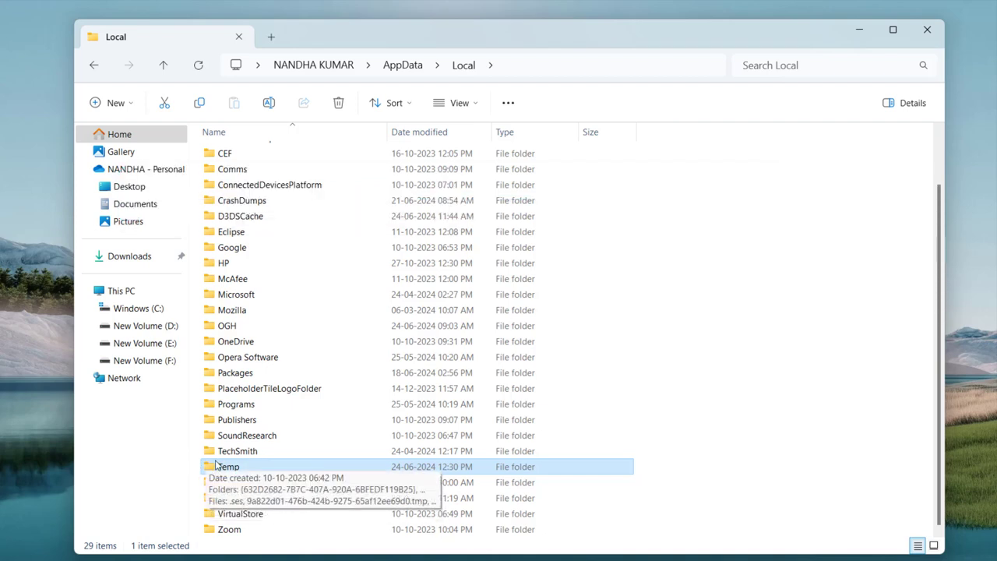
pyautogui.doubleClick(274, 471)
# Select all files and folders in the AppData Local Temp folder and bring up the options for deleting them.
pyautogui.click(331, 154)
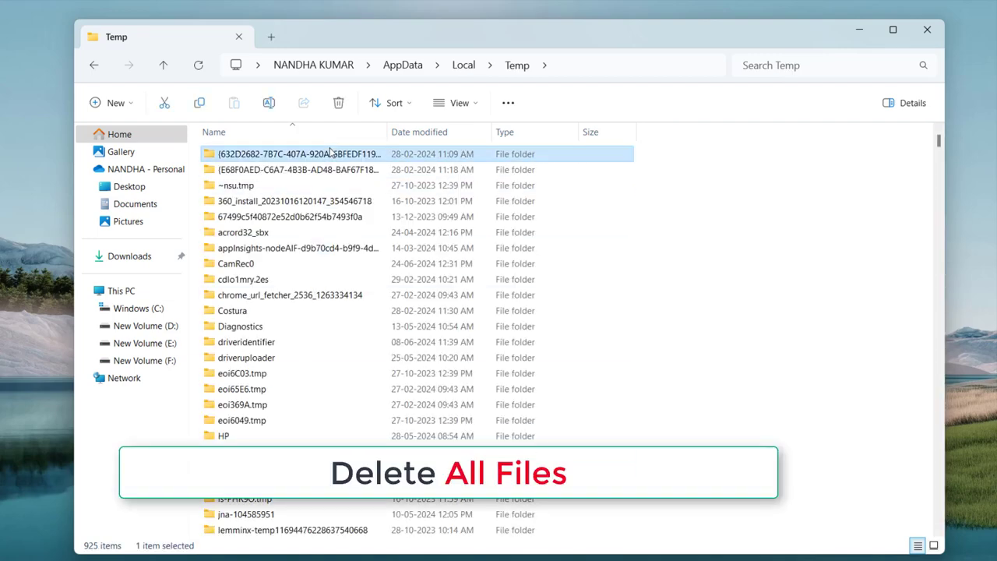
pyautogui.hotkey('ctrl', 'a')
pyautogui.rightClick(331, 154)
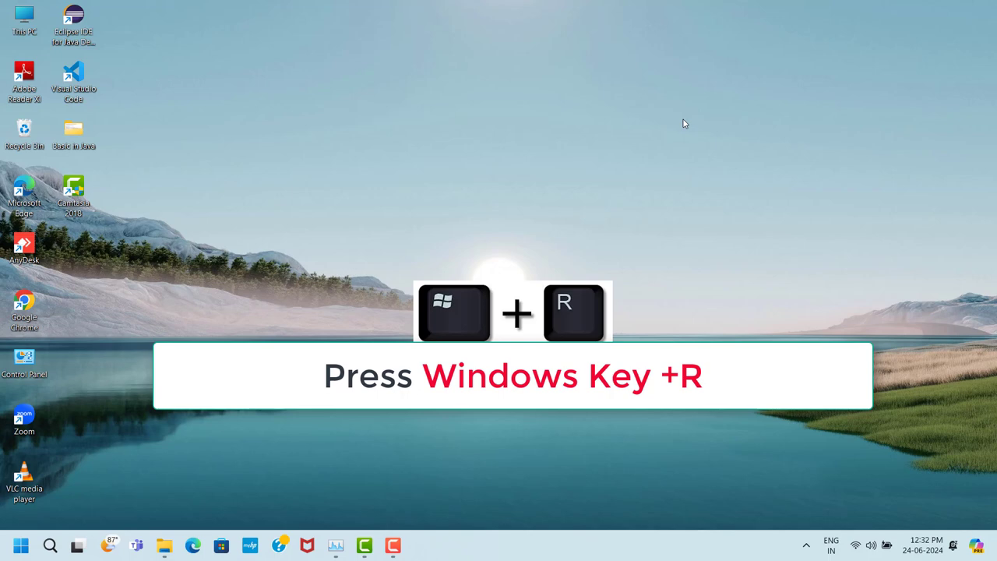
# Open the Windows Temp folder by running temp.
pyautogui.press('super+r')
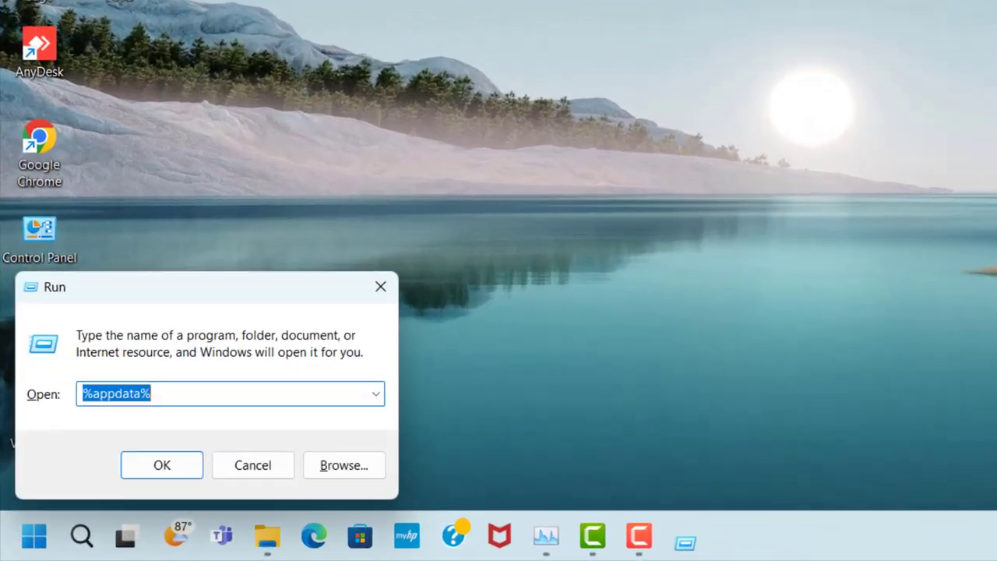
pyautogui.write('te')
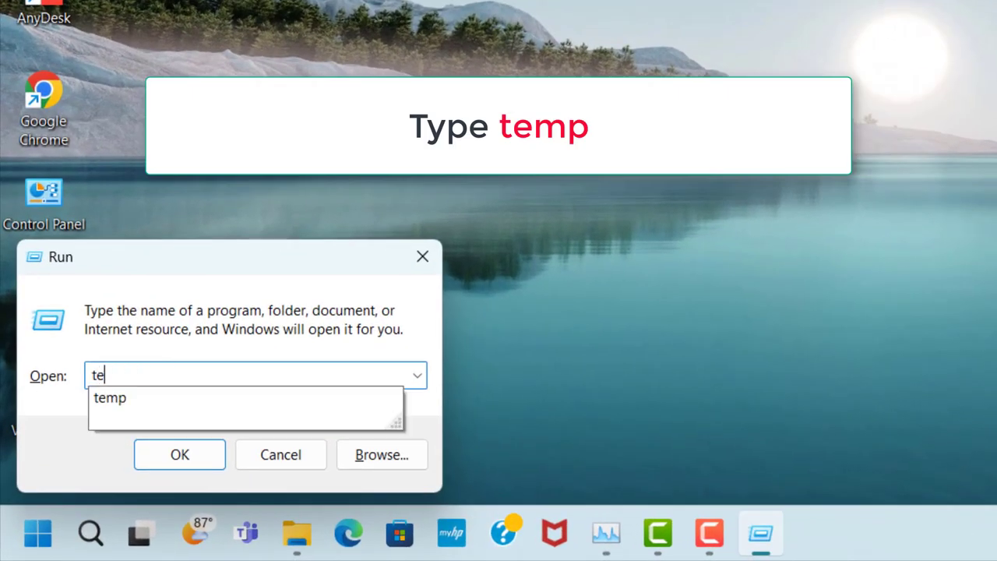
pyautogui.write('mp')
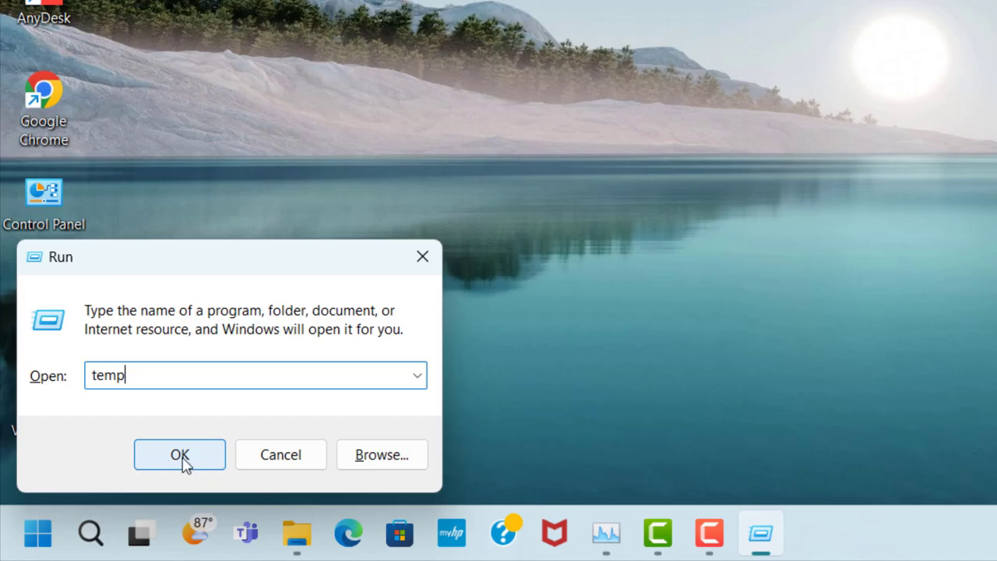
pyautogui.click(210, 460)
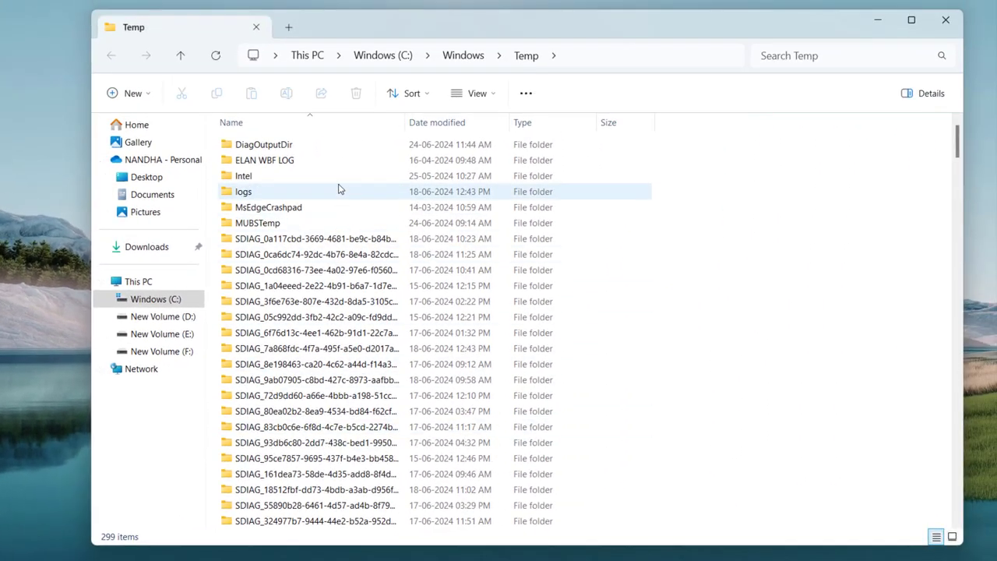
# Select everything in the Windows Temp folder and bring up the options for deleting the selection.
pyautogui.click(339, 147)
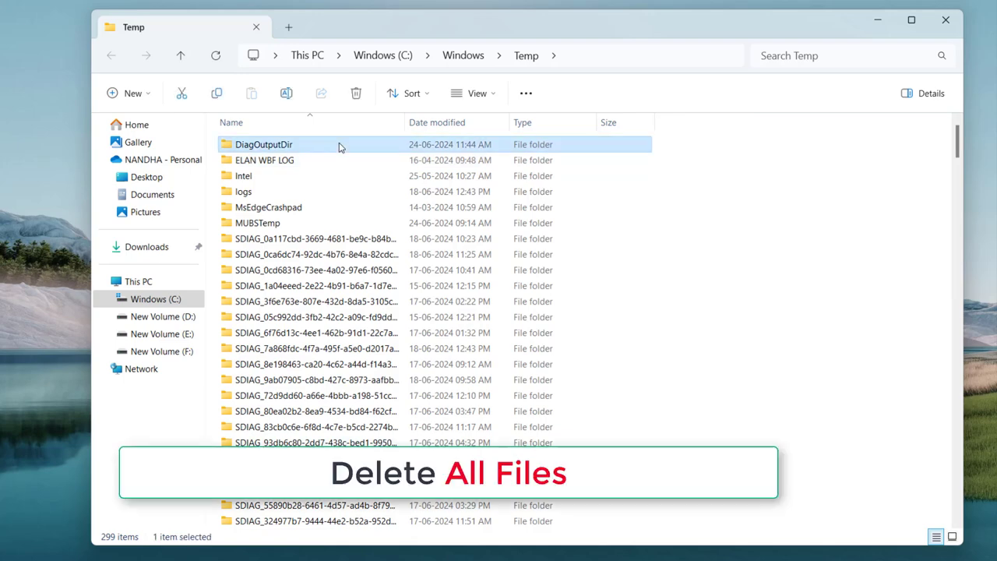
pyautogui.hotkey('ctrl', 'a')
pyautogui.rightClick(339, 146)
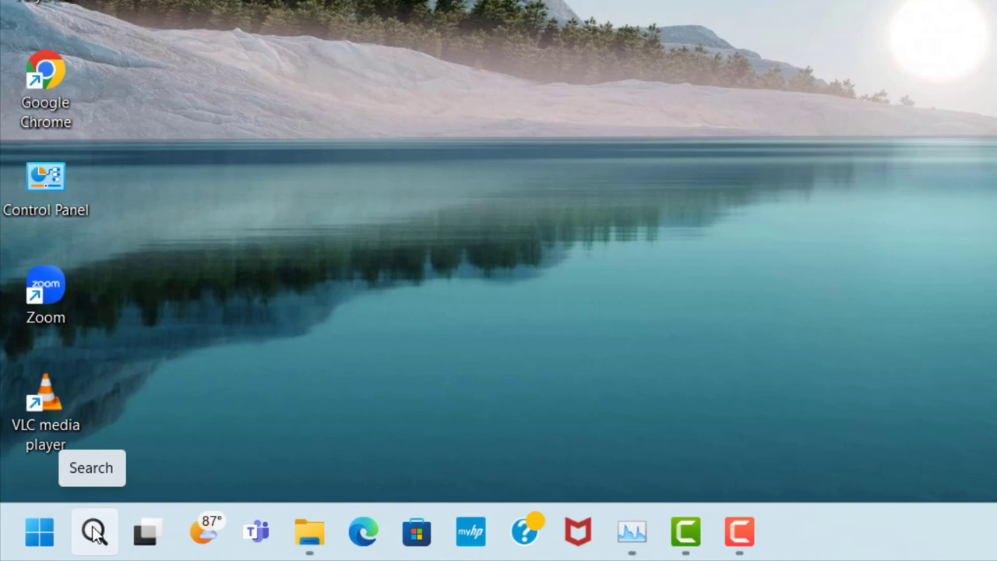
# Find the Check for updates system setting and start a check for Windows updates.
pyautogui.click(93, 531)
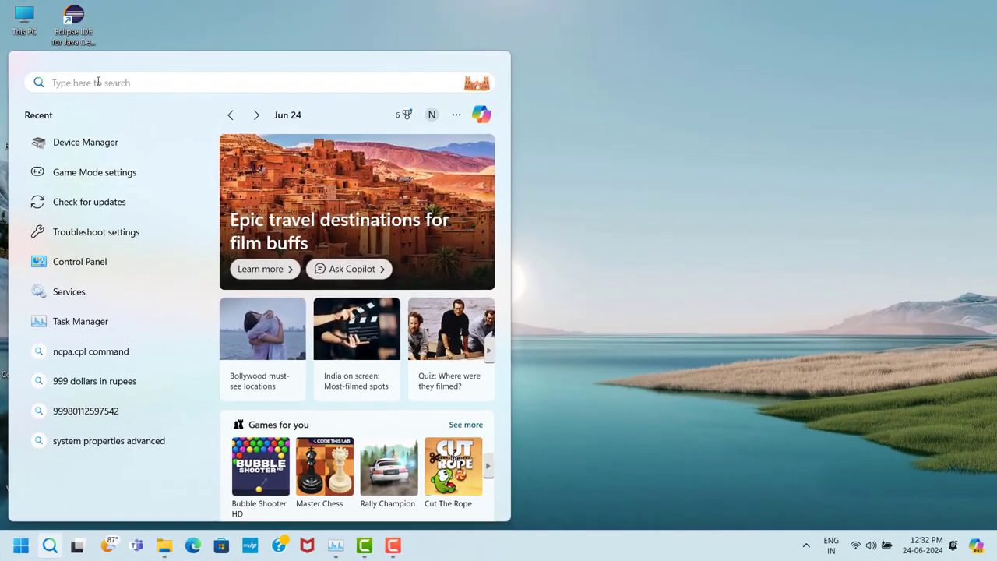
pyautogui.write('che')
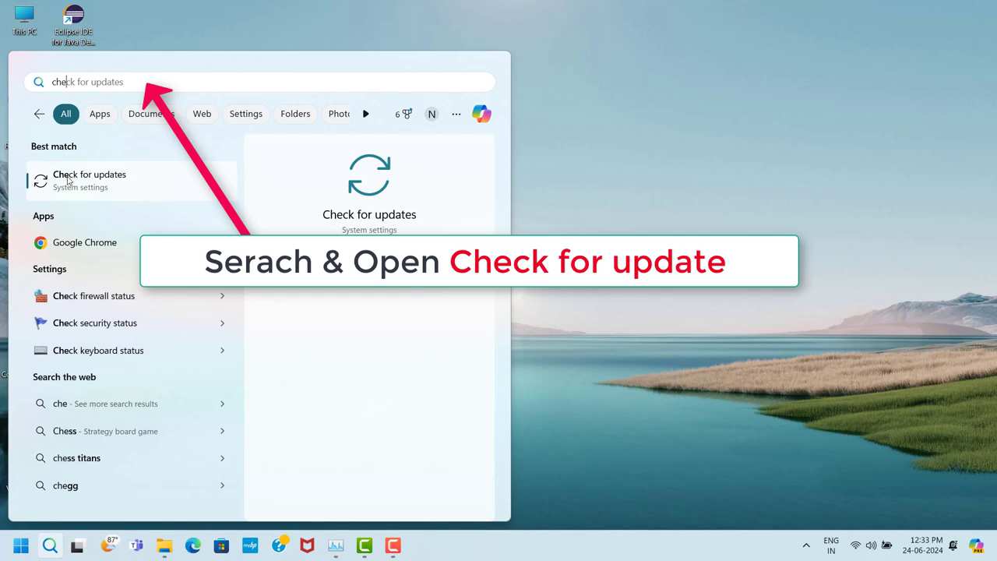
pyautogui.click(162, 182)
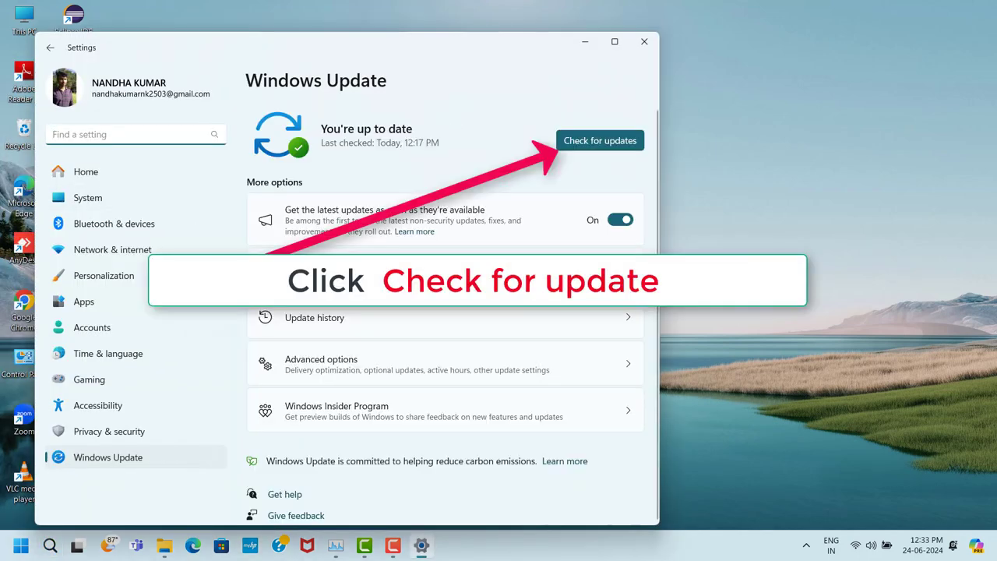
pyautogui.click(604, 142)
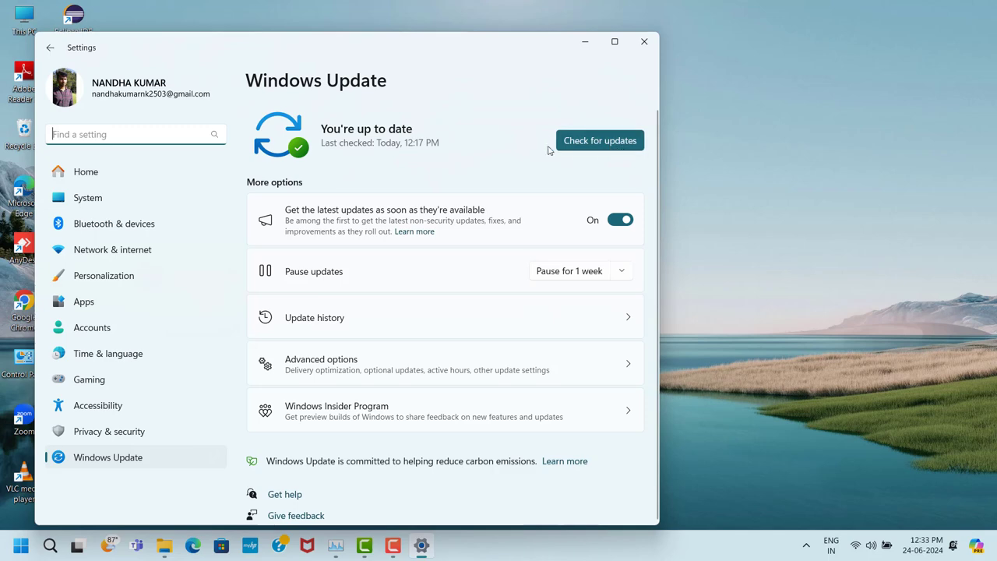
pyautogui.click(611, 148)
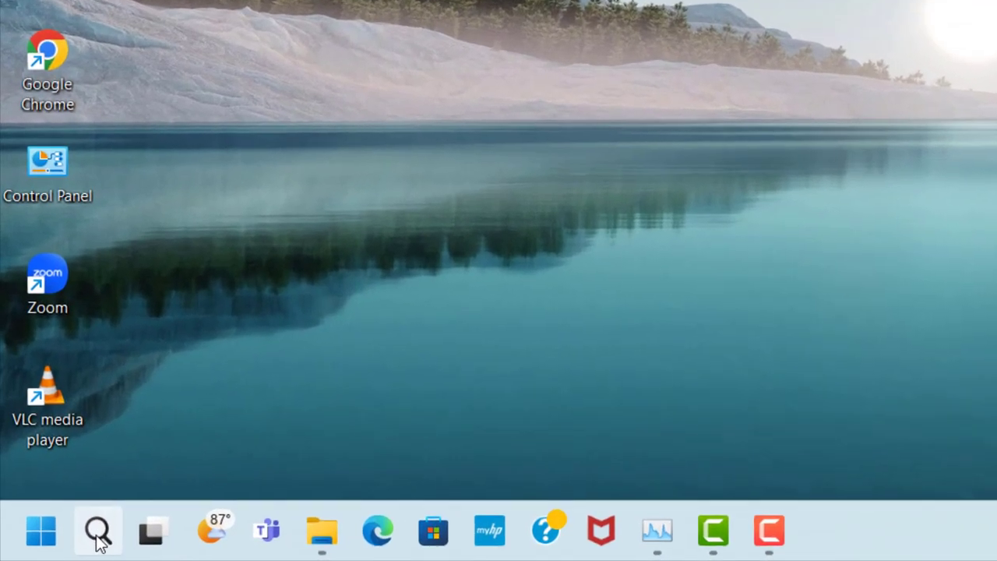
# Search for the Game Mode settings and turn Game Mode on.
pyautogui.click(98, 536)
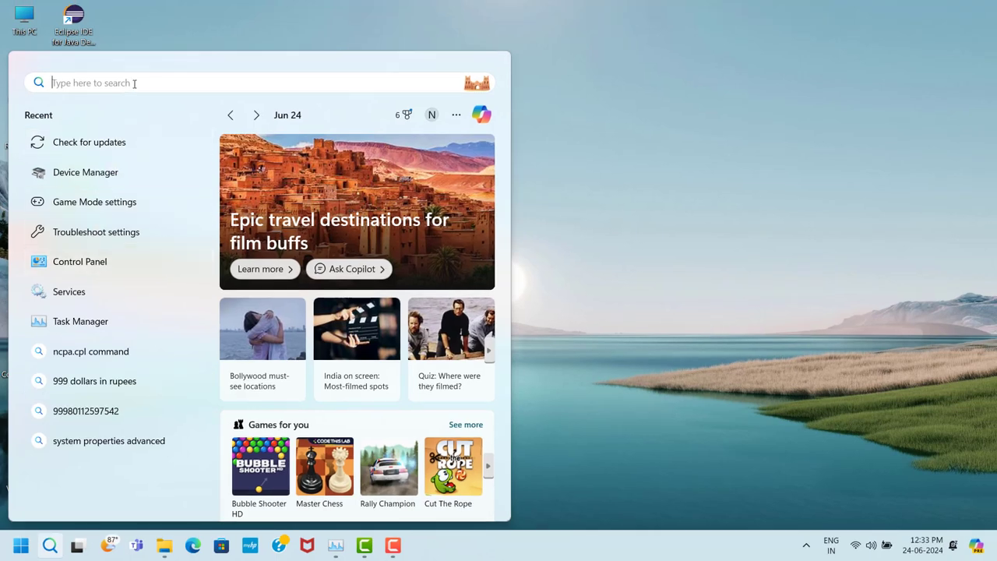
pyautogui.write('g')
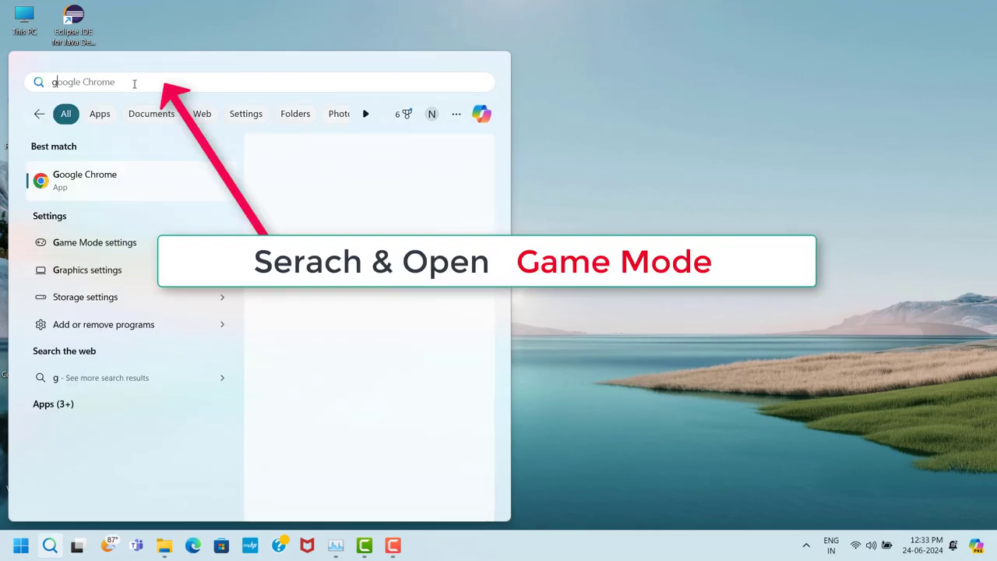
pyautogui.write('amev')
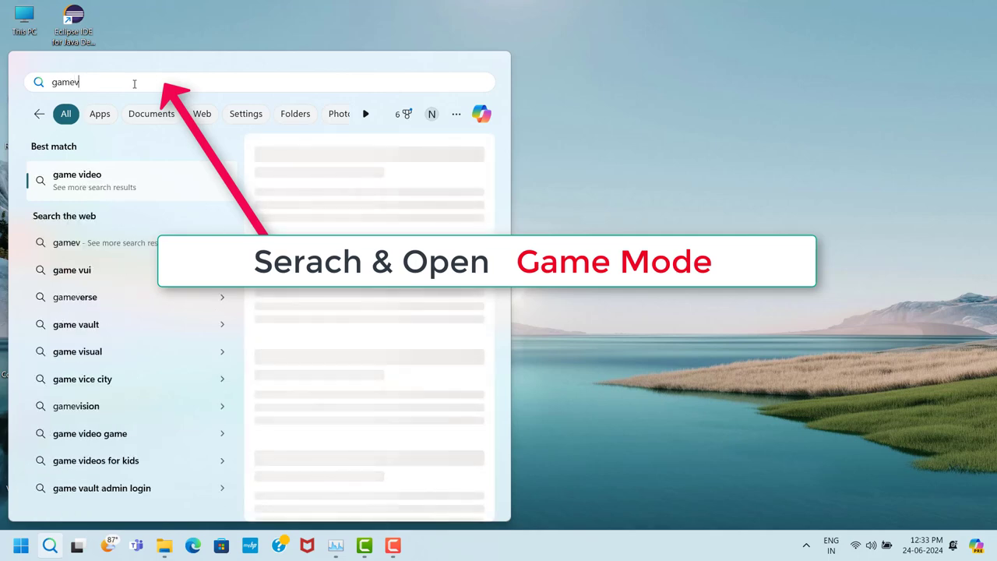
pyautogui.press('BackSpace')
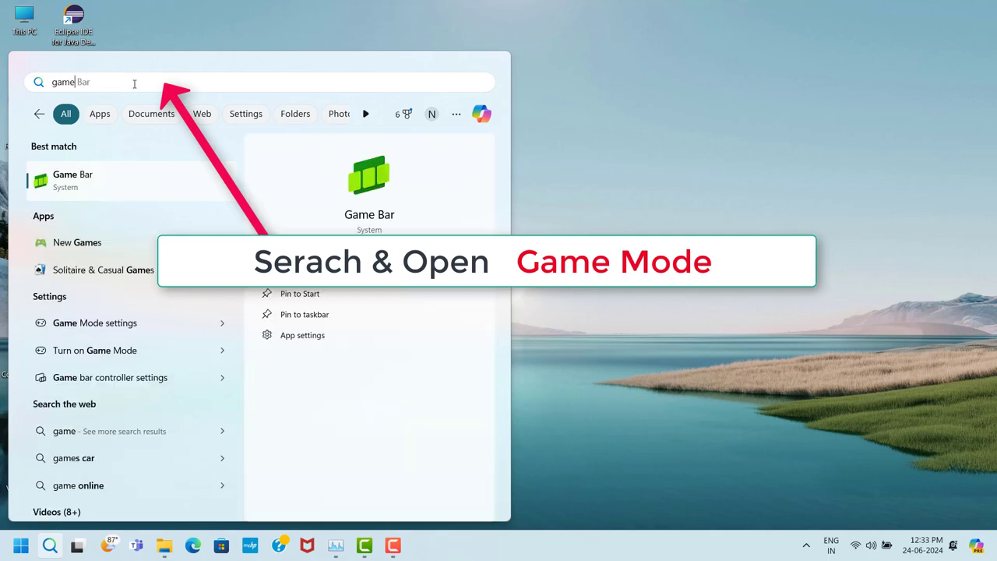
pyautogui.write('mo')
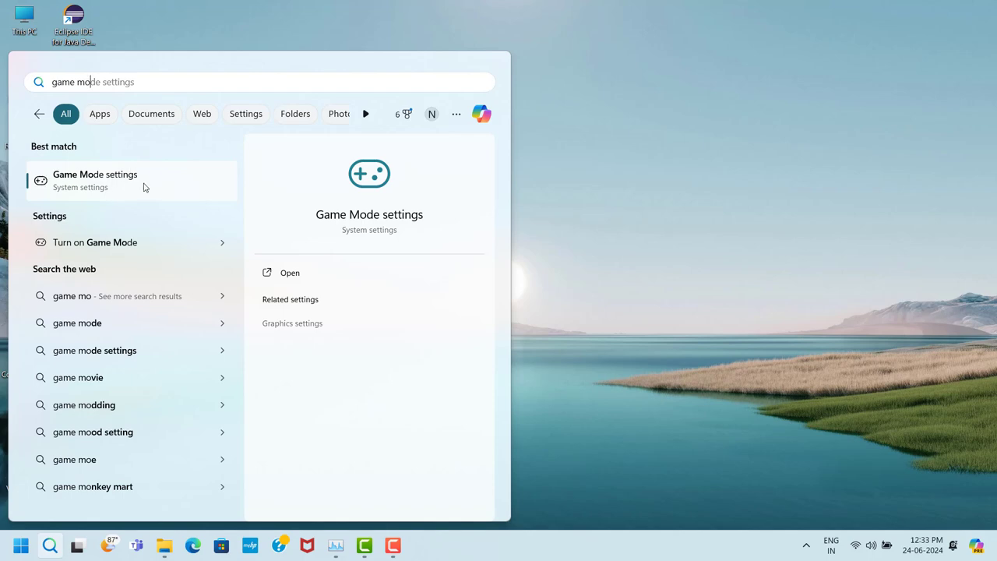
pyautogui.click(144, 187)
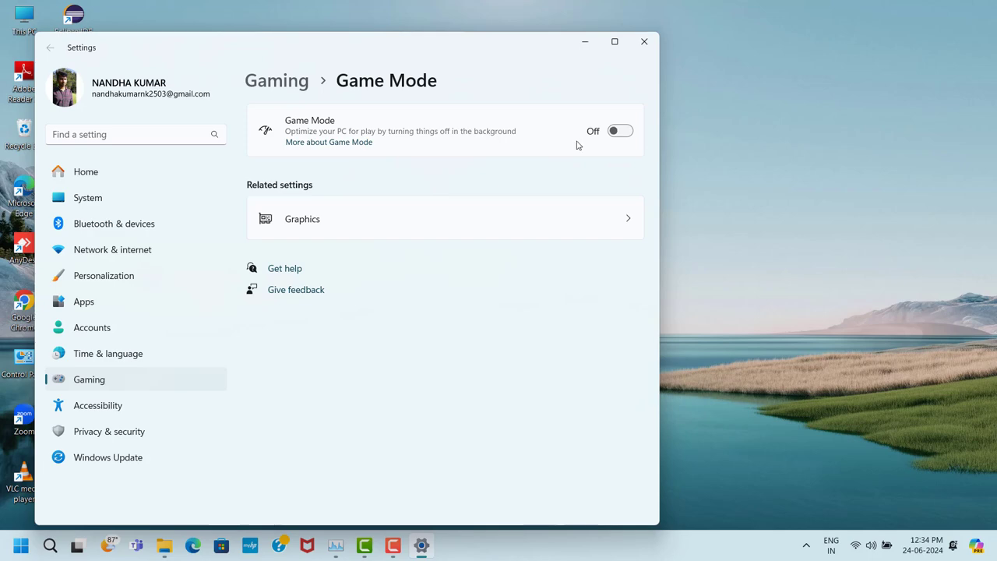
pyautogui.click(621, 131)
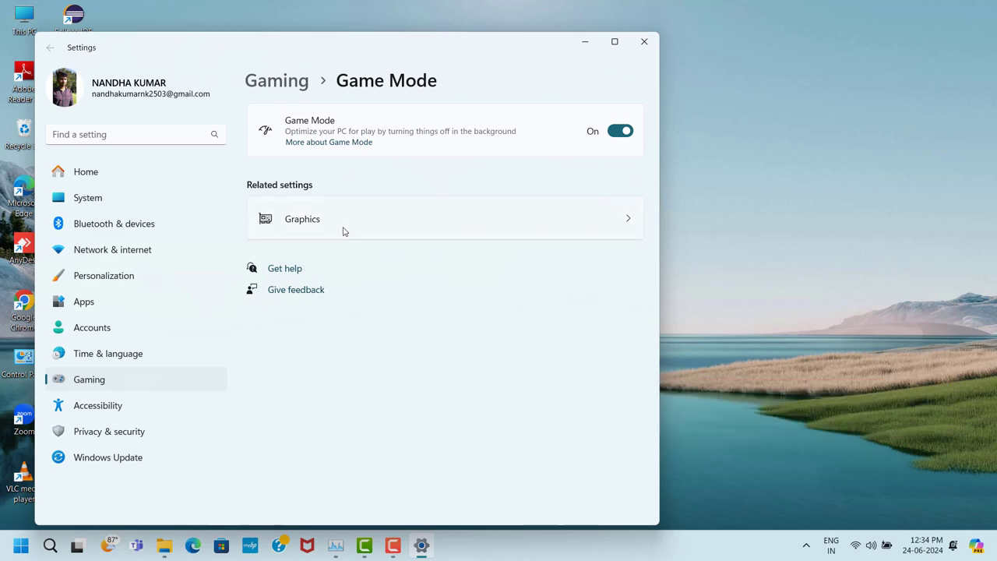
# Turn on Optimizations for windowed games in the default graphics settings.
pyautogui.click(637, 223)
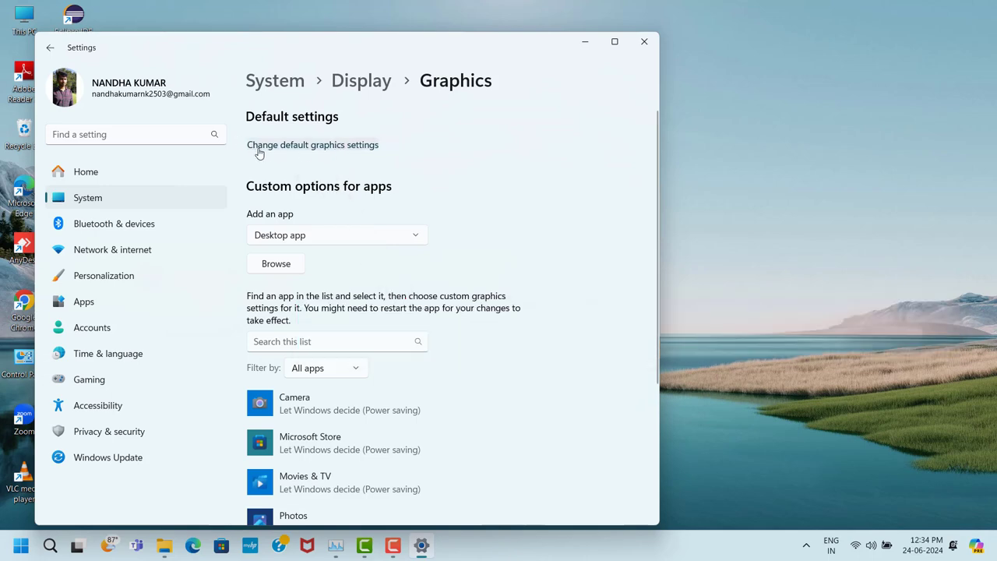
pyautogui.click(331, 150)
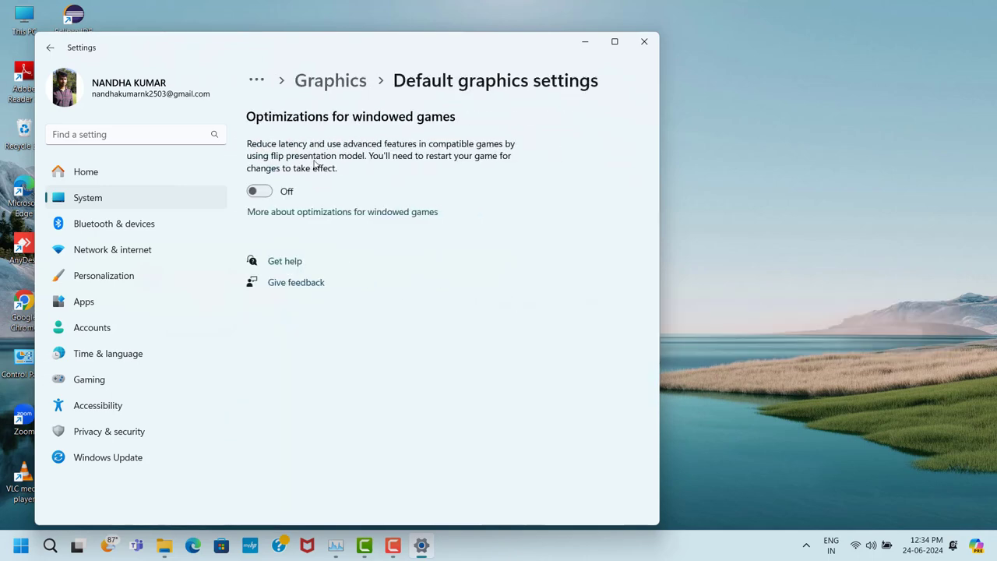
pyautogui.click(269, 194)
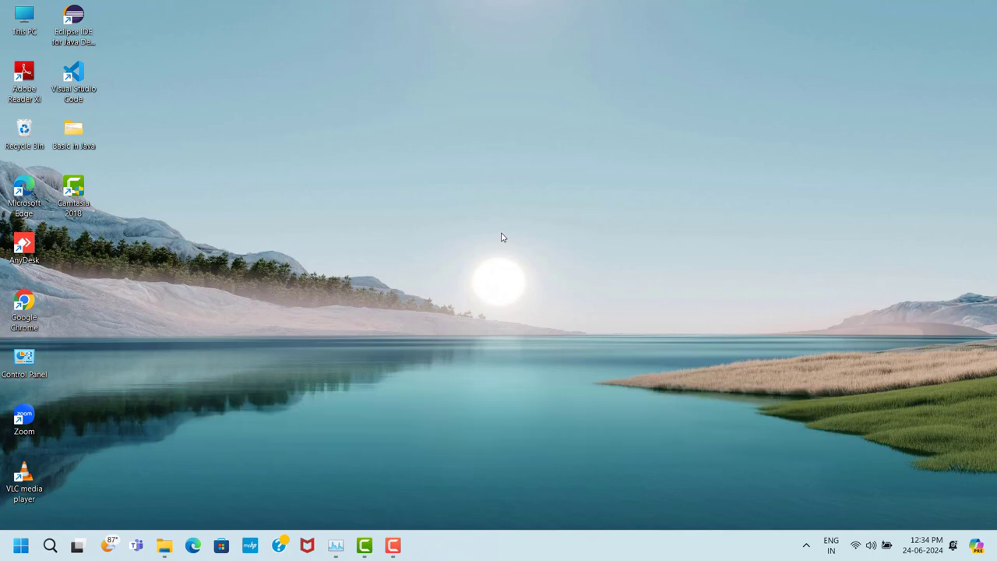
# Switch to Google Chrome, search for directx setup and open Microsoft's DirectX End-User Runtime Web Installer download page.
pyautogui.doubleClick(37, 296)
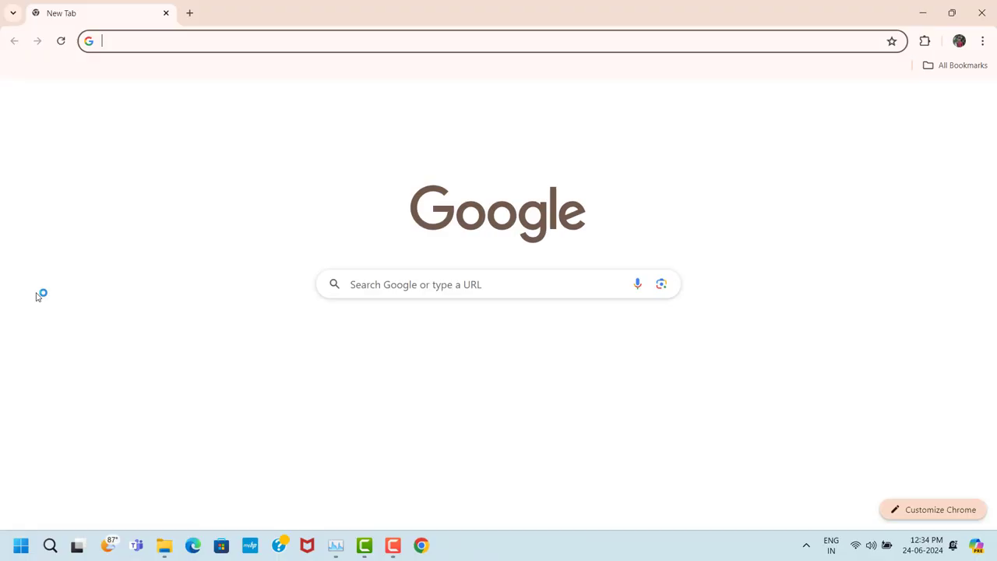
pyautogui.click(359, 280)
pyautogui.write('di')
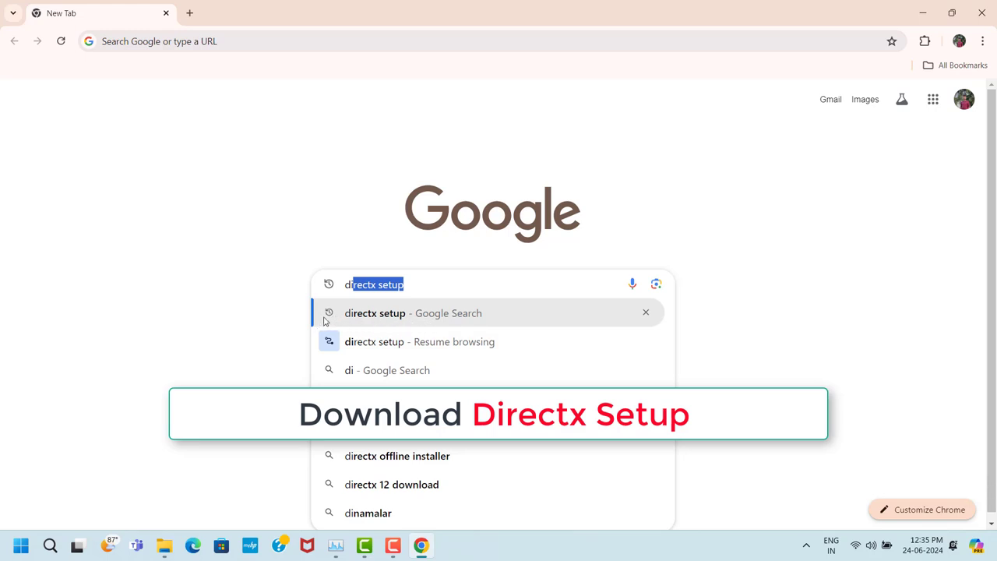
pyautogui.click(382, 318)
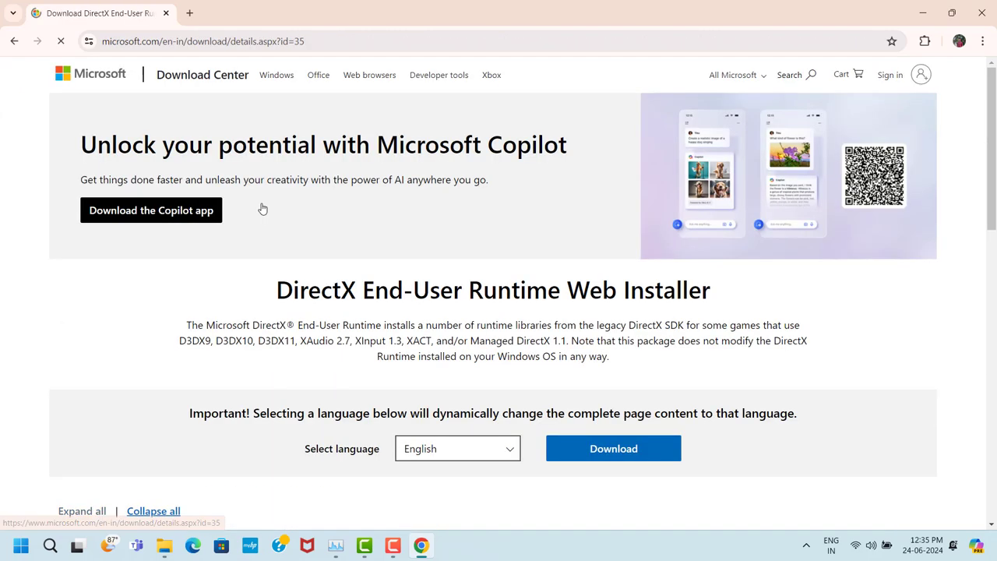
pyautogui.scroll(-4, 366, 225)
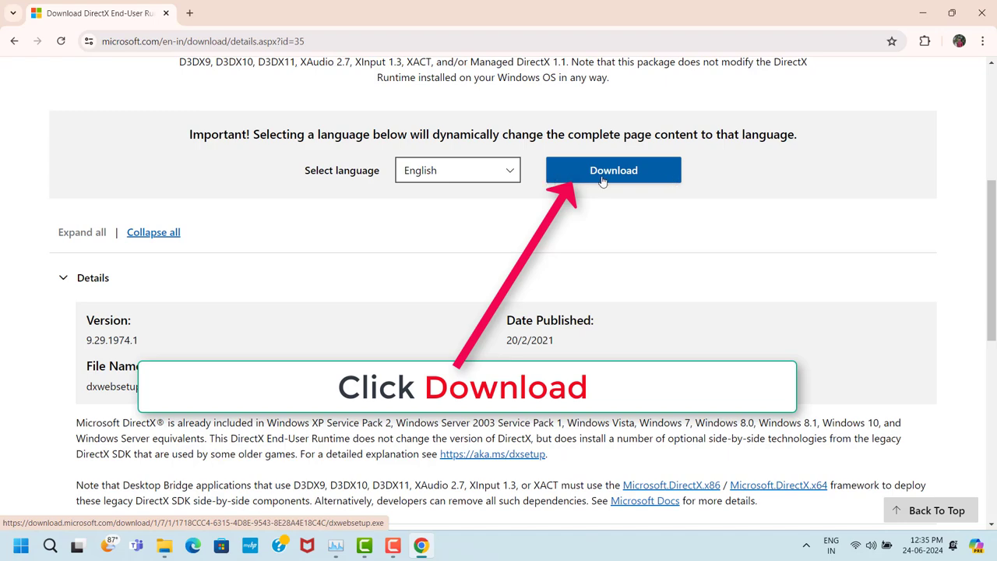
# Download the English DirectX End-User Runtime Web Installer and launch the downloaded dxwebsetup file.
pyautogui.click(647, 183)
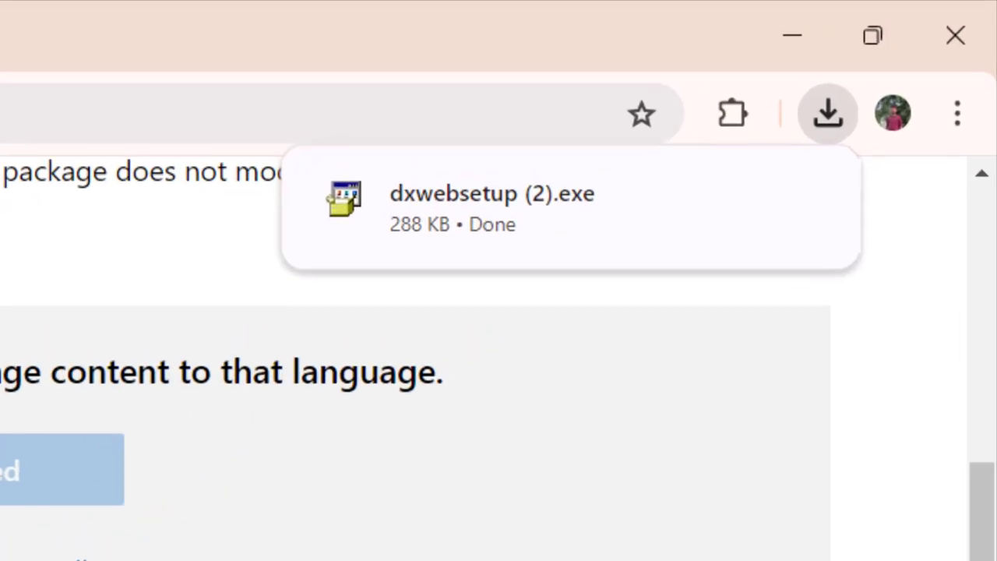
pyautogui.moveTo(934, 80)
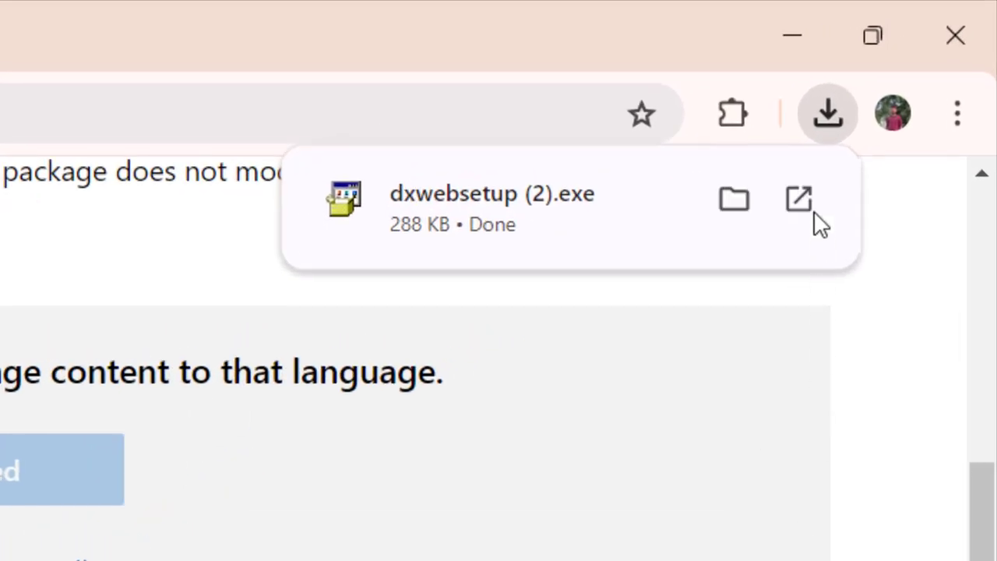
pyautogui.click(805, 199)
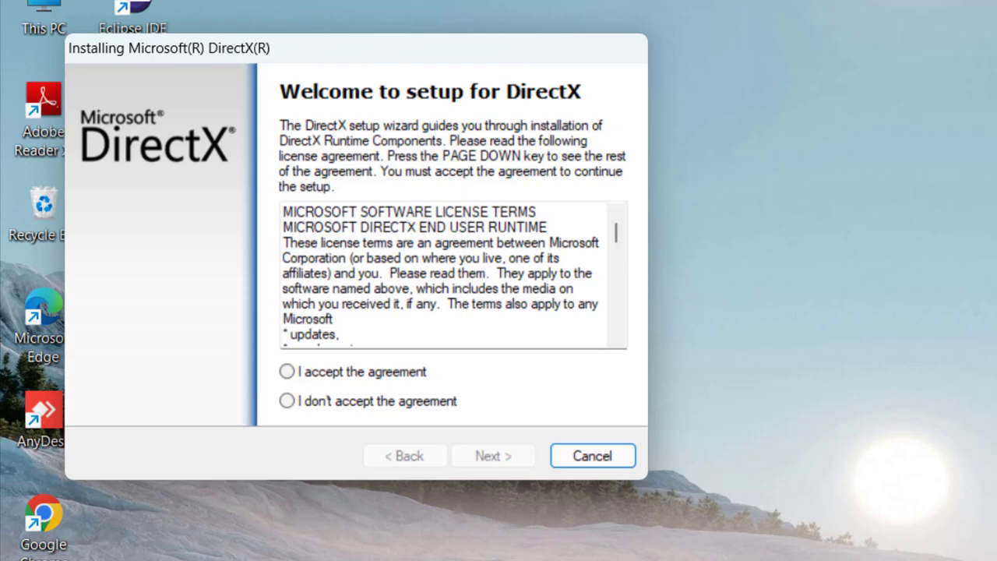
# Accept the DirectX license agreement and run the setup wizard through to the finish.
pyautogui.click(287, 373)
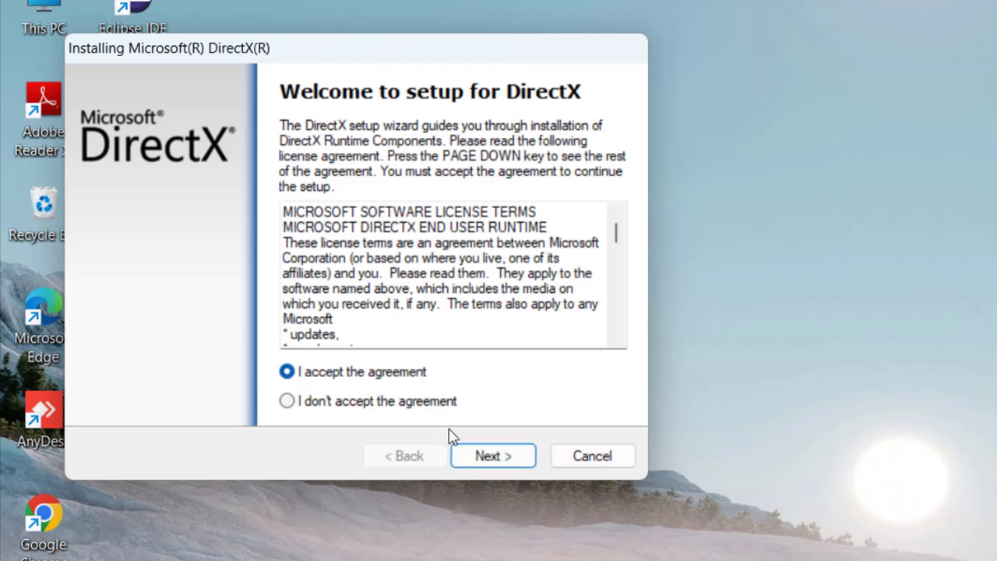
pyautogui.click(487, 457)
pyautogui.click(491, 458)
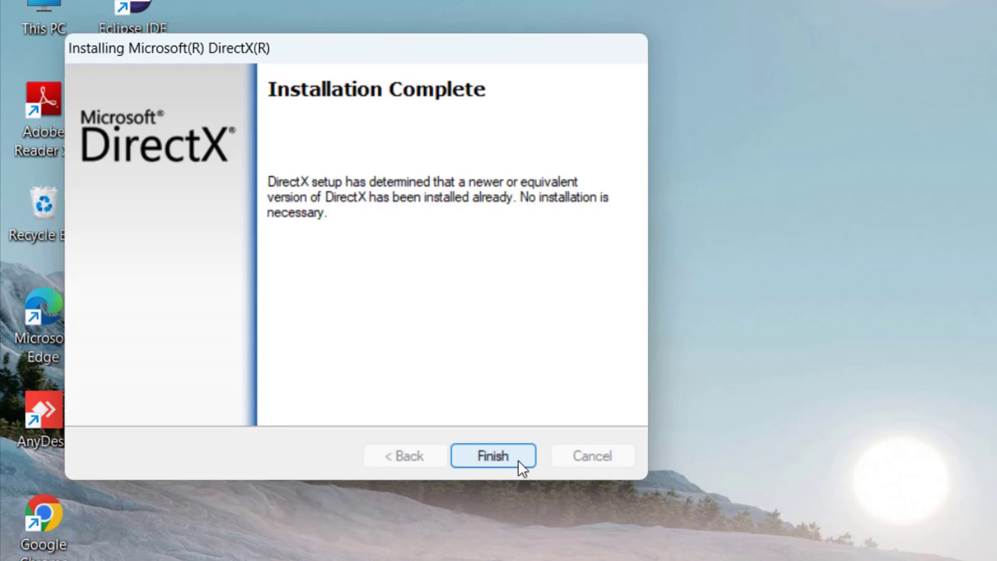
pyautogui.click(520, 463)
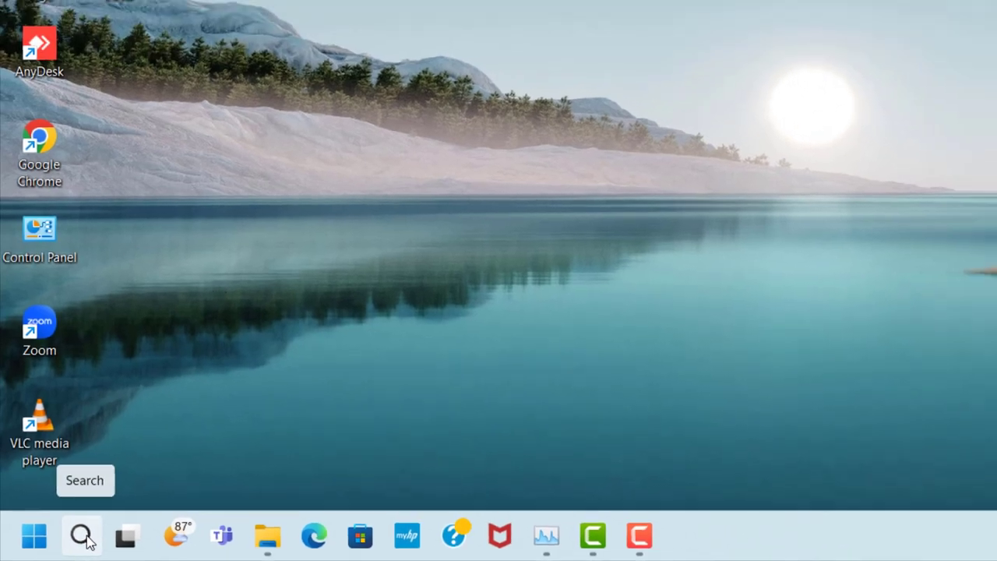
# Search Windows for dev, open Device Manager and expand the Display adapters category.
pyautogui.click(82, 536)
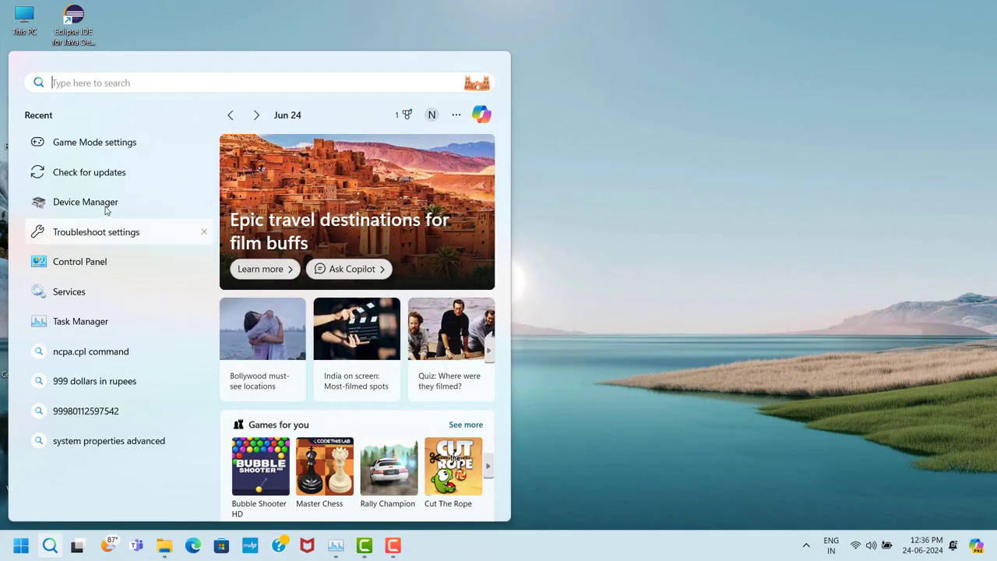
pyautogui.write('dev')
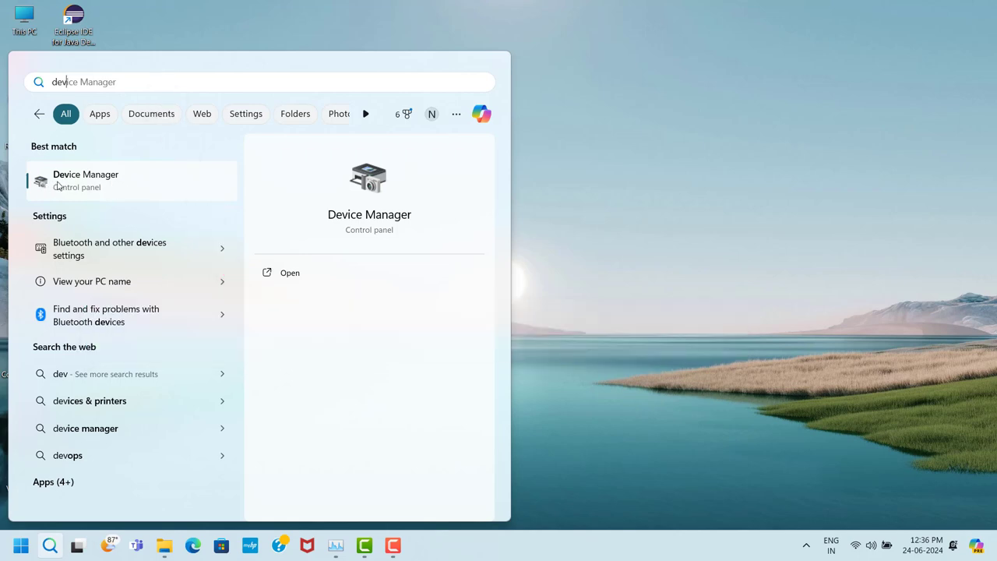
pyautogui.click(105, 182)
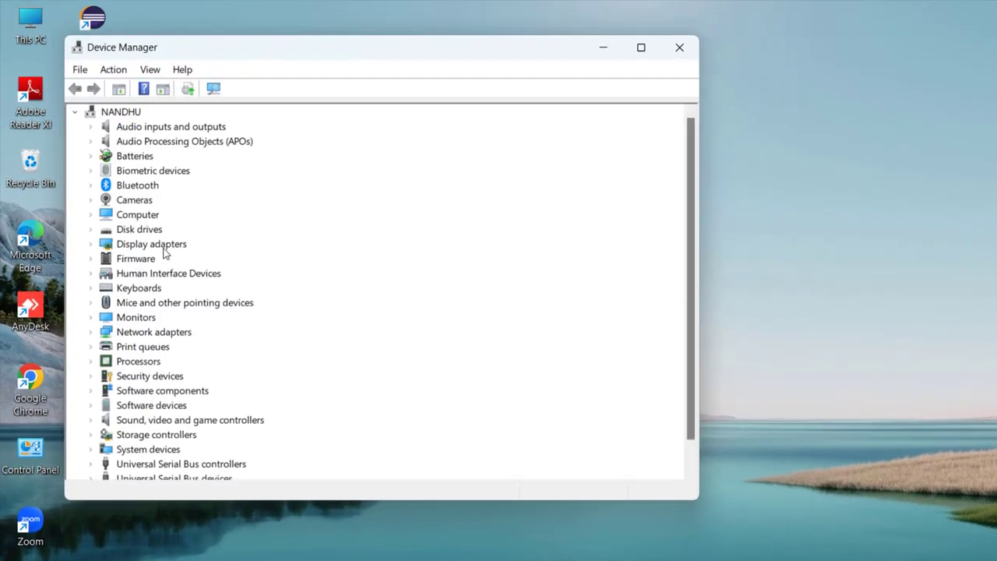
pyautogui.click(161, 245)
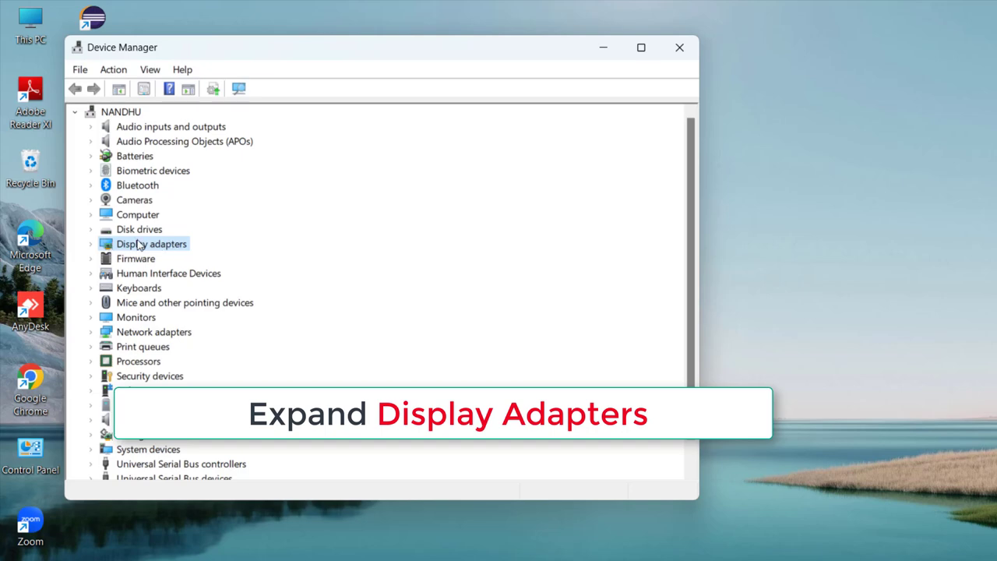
pyautogui.click(90, 244)
# Update the Intel(R) Iris(R) Xe Graphics driver manually, picking Intel(R) Iris(R) Xe Graphics from the available drivers on the computer.
pyautogui.click(147, 262)
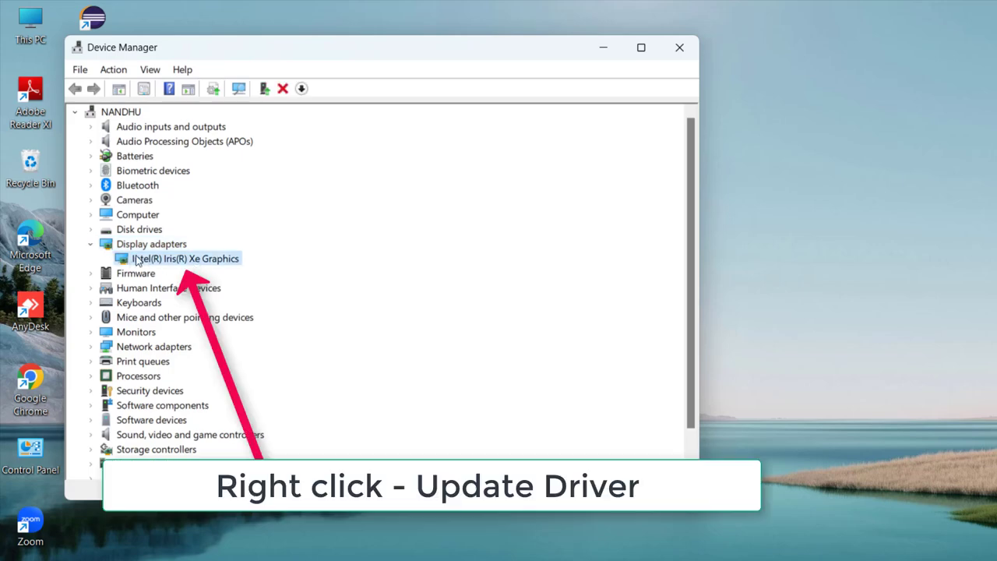
pyautogui.rightClick(221, 259)
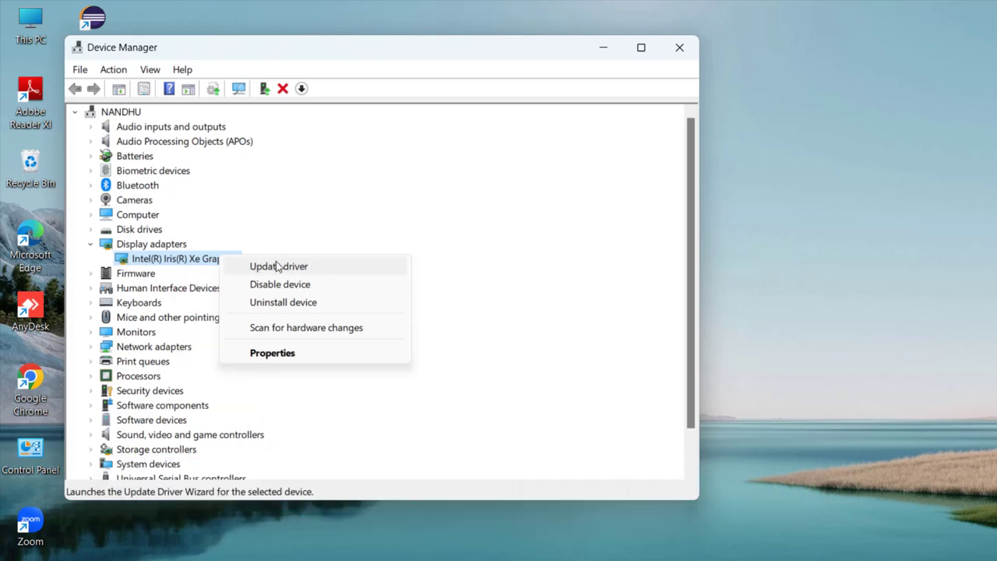
pyautogui.click(302, 268)
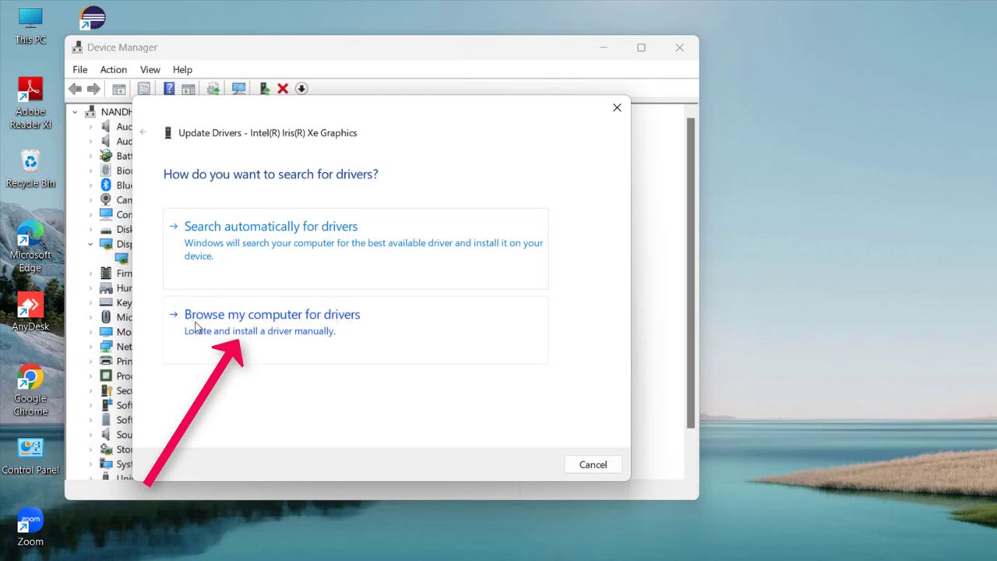
pyautogui.click(287, 327)
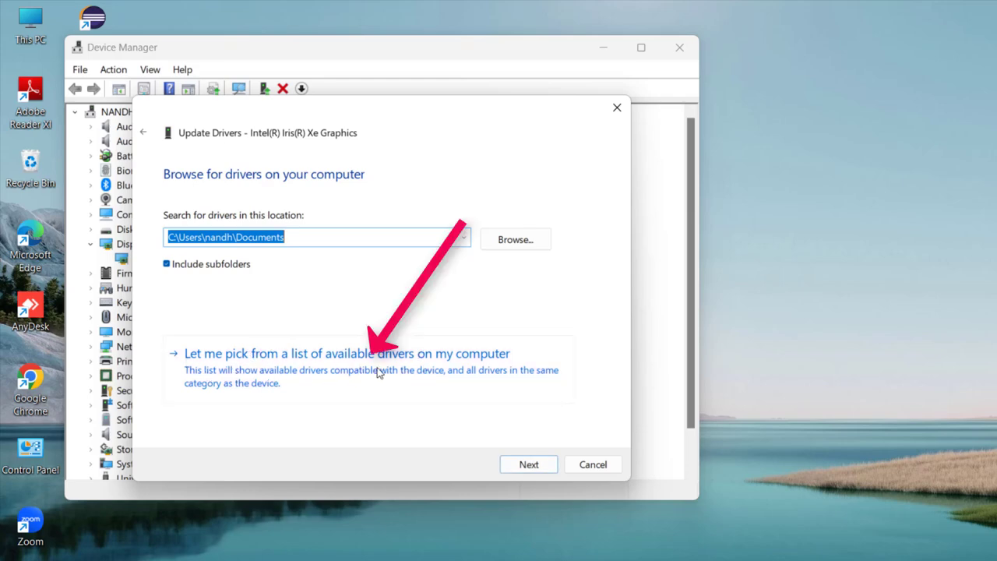
pyautogui.click(347, 372)
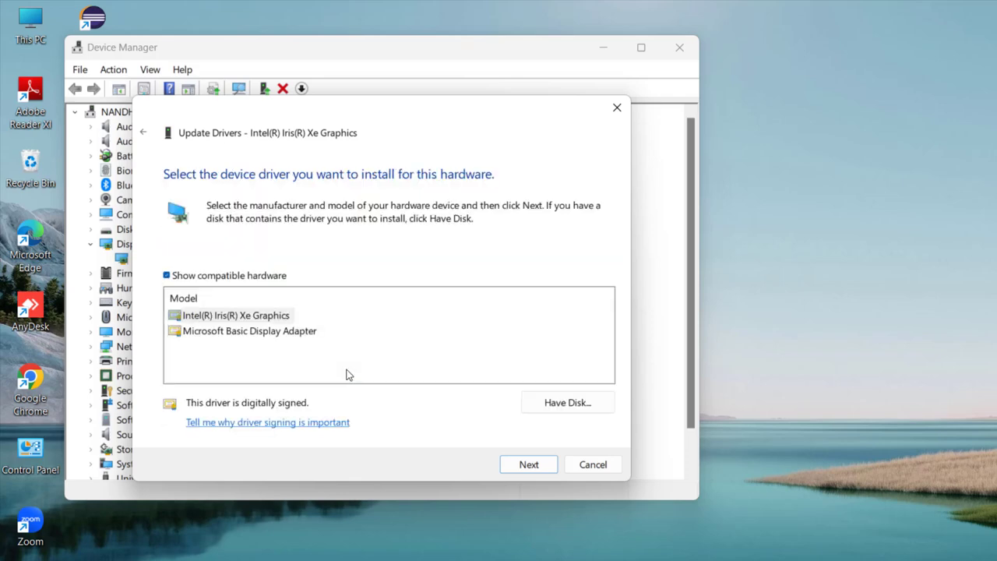
pyautogui.click(224, 317)
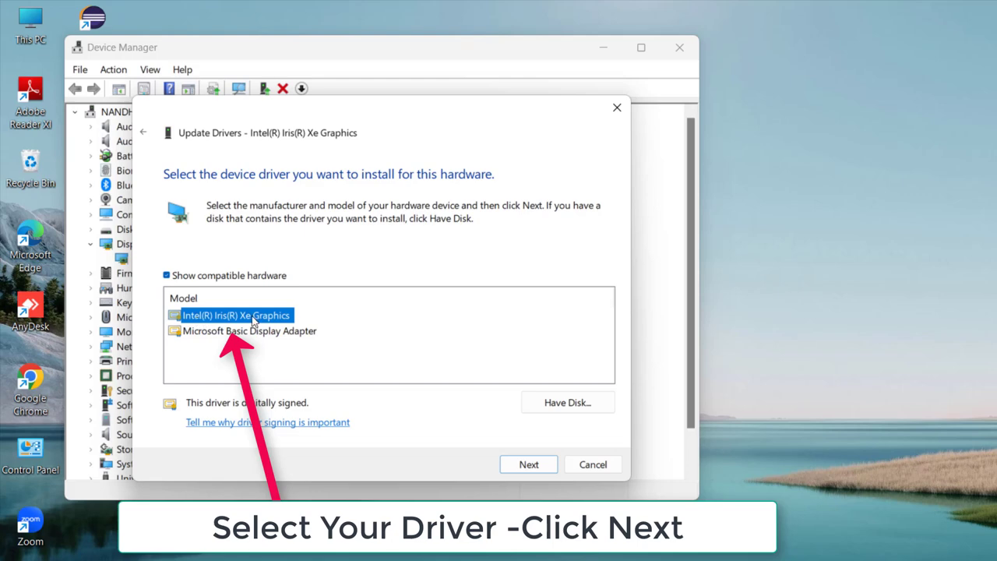
pyautogui.click(545, 467)
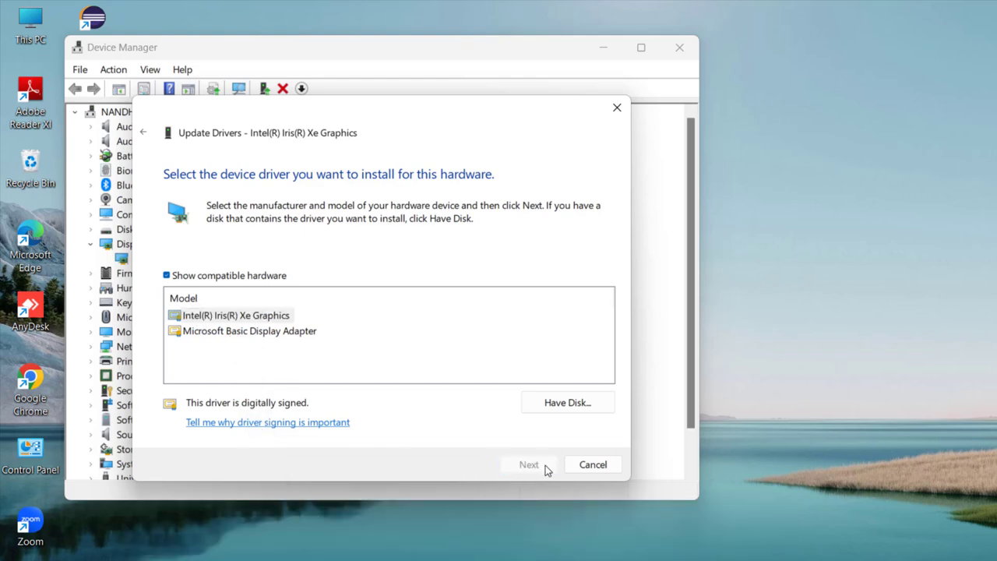